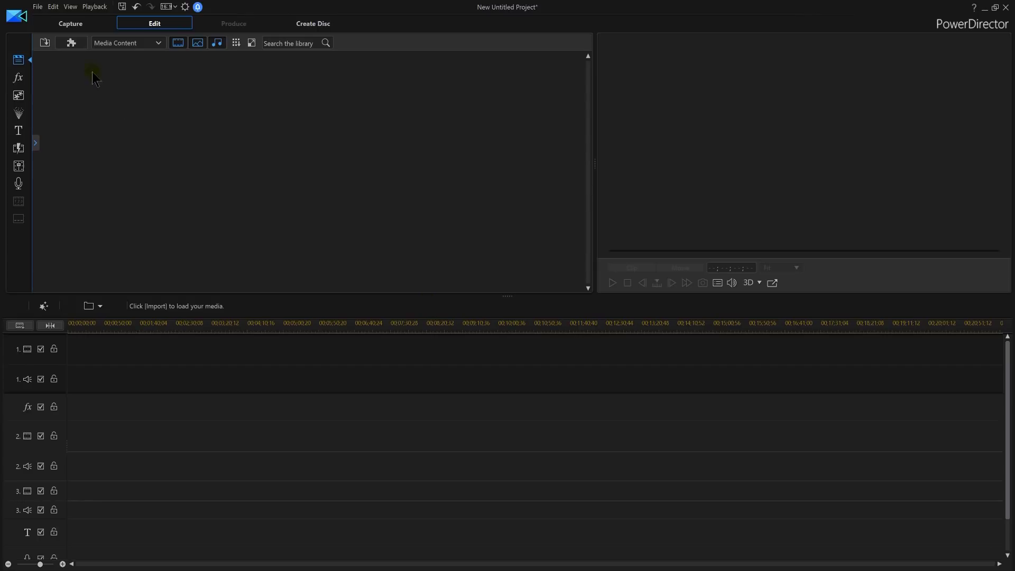
Launch Screen Recorder and frame the online stopwatch in a 992 × 286 capture region.
{"action": "left_click", "coordinate": [74, 25]}
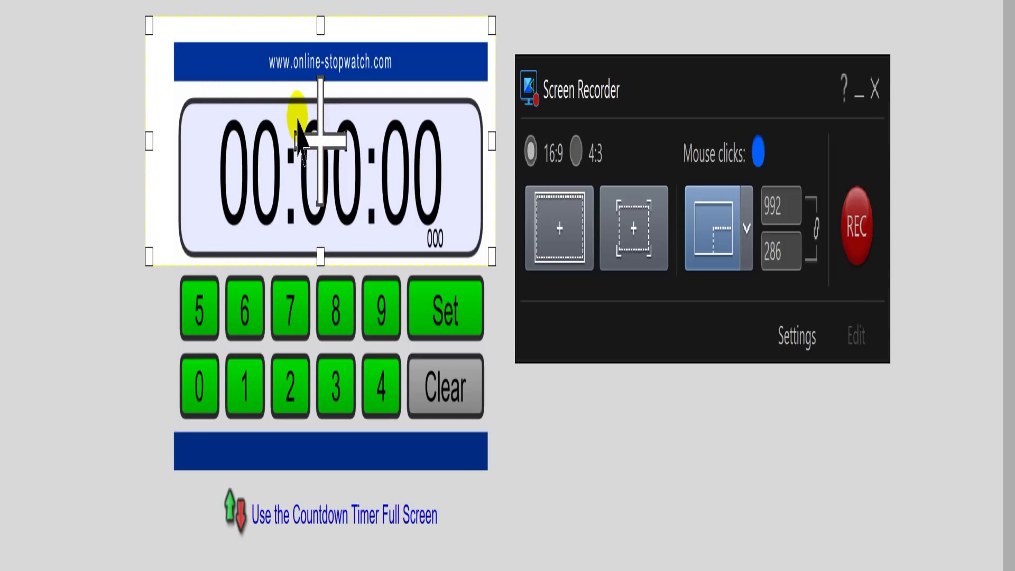
{"action": "left_click", "coordinate": [193, 137]}
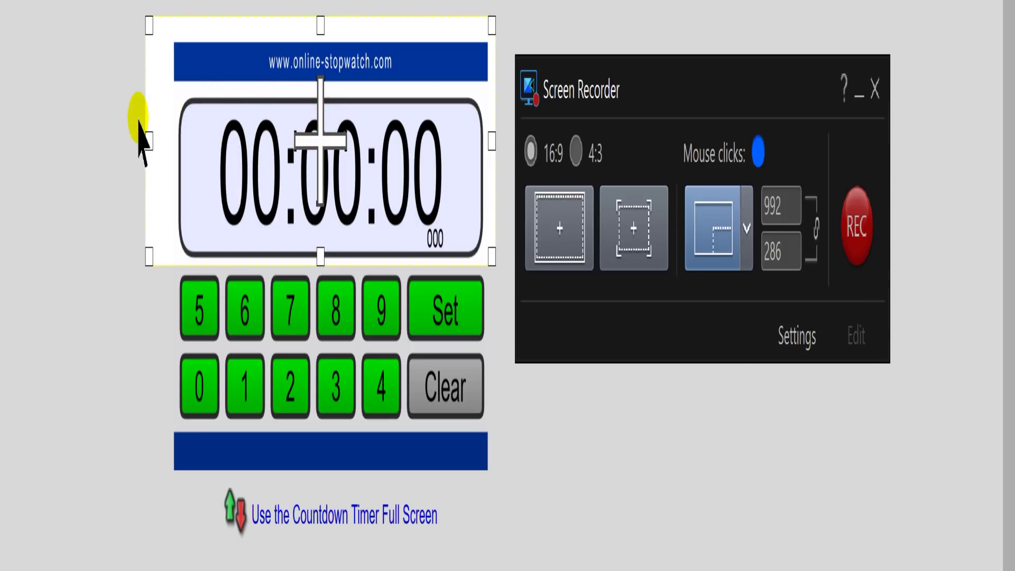
Tighten the capture region to 907 × 207 around the timer display, then enter the first digit 2.
{"action": "mouse_move", "coordinate": [149, 141]}
{"action": "left_mouse_down"}
{"action": "mouse_move", "coordinate": [96, 142]}
{"action": "mouse_move", "coordinate": [104, 132]}
{"action": "mouse_move", "coordinate": [153, 135]}
{"action": "left_mouse_up"}
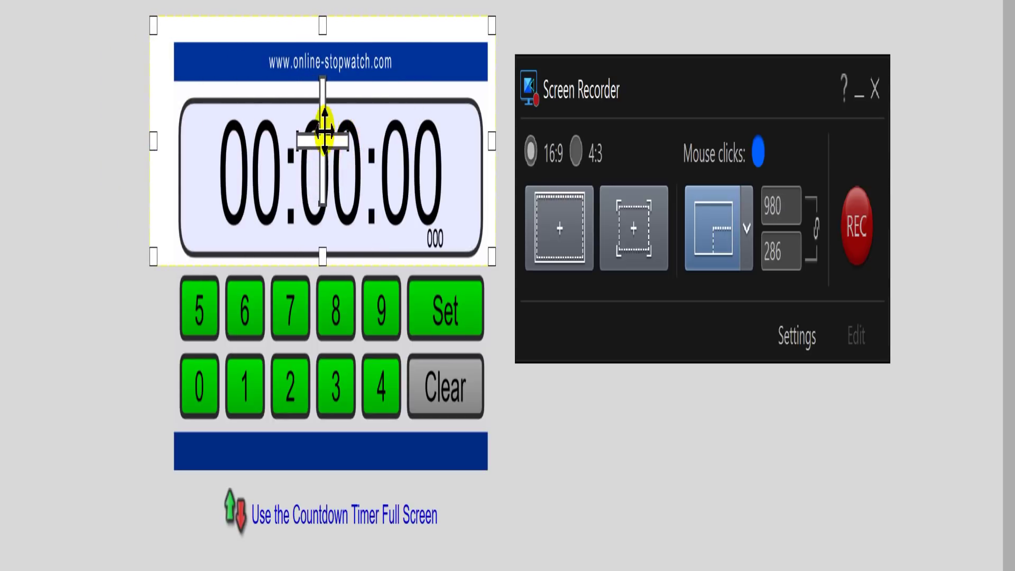
{"action": "mouse_move", "coordinate": [325, 144]}
{"action": "left_mouse_down"}
{"action": "mouse_move", "coordinate": [205, 217]}
{"action": "mouse_move", "coordinate": [332, 143]}
{"action": "left_mouse_up"}
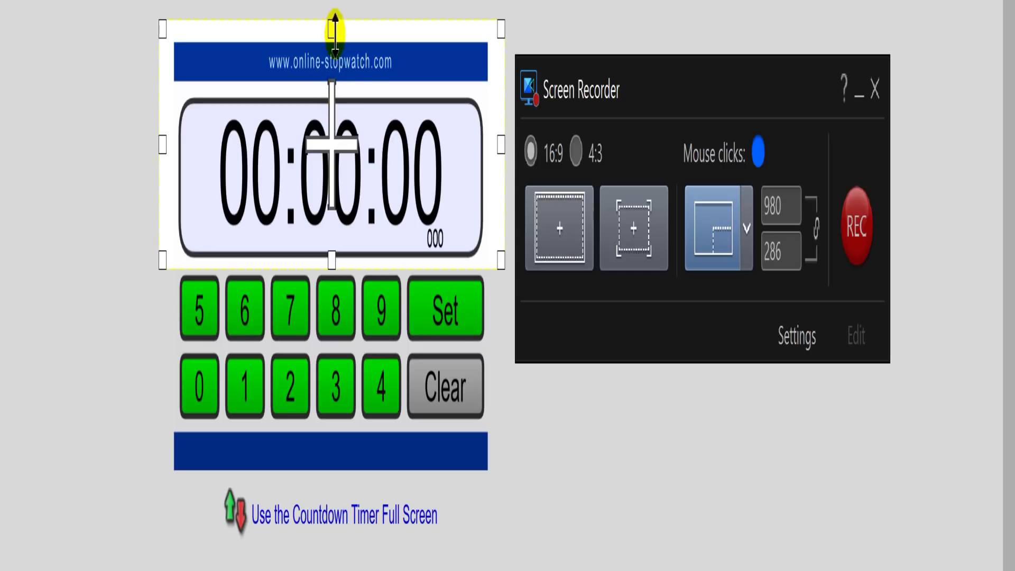
{"action": "mouse_move", "coordinate": [332, 27]}
{"action": "left_mouse_down"}
{"action": "mouse_move", "coordinate": [337, 98]}
{"action": "mouse_move", "coordinate": [334, 89]}
{"action": "left_mouse_up"}
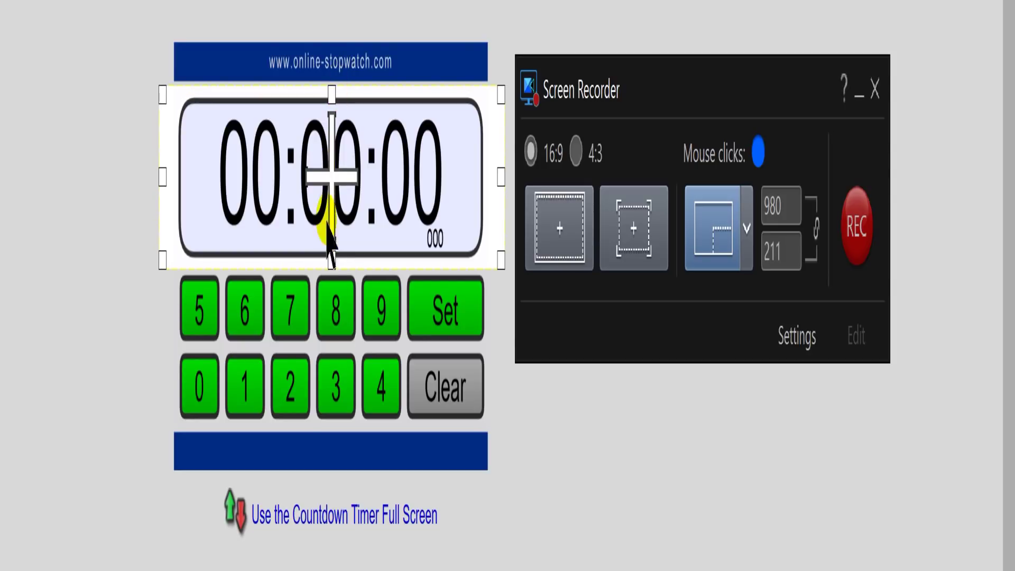
{"action": "mouse_move", "coordinate": [331, 267]}
{"action": "left_mouse_down"}
{"action": "mouse_move", "coordinate": [336, 248]}
{"action": "mouse_move", "coordinate": [336, 264]}
{"action": "left_mouse_up"}
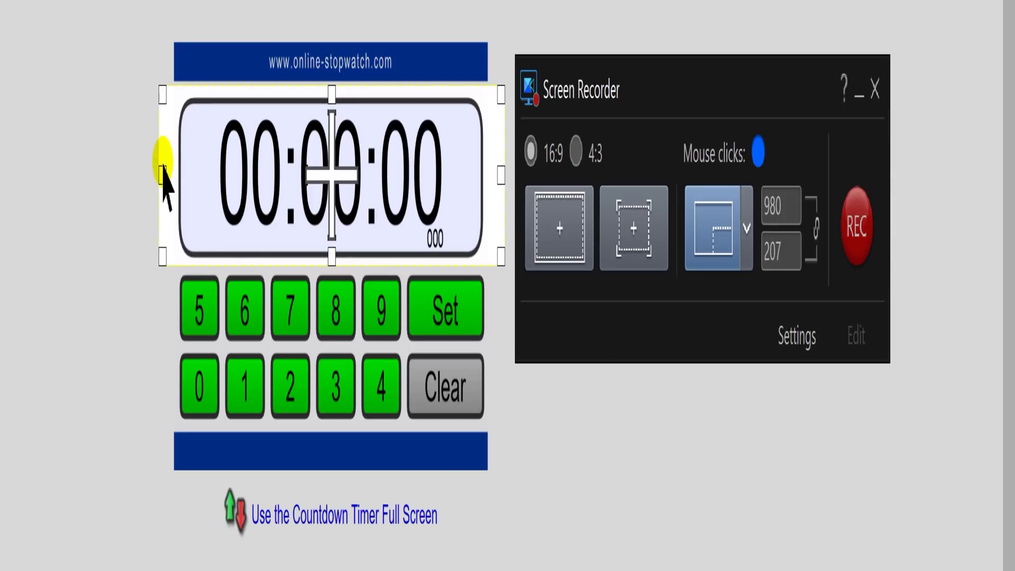
{"action": "left_click_drag", "start_coordinate": [161, 177], "coordinate": [173, 178]}
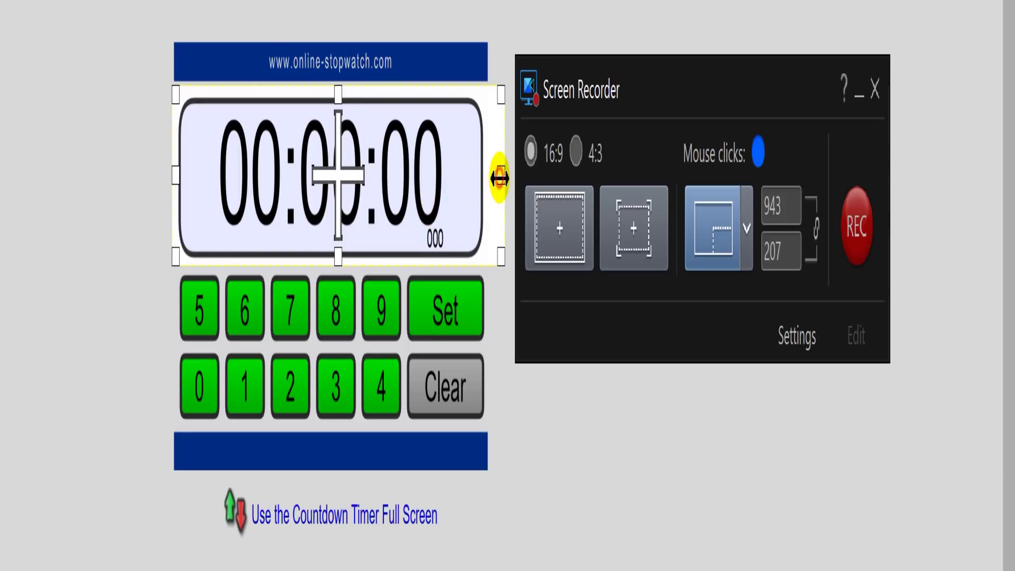
{"action": "left_click_drag", "start_coordinate": [501, 177], "coordinate": [491, 180]}
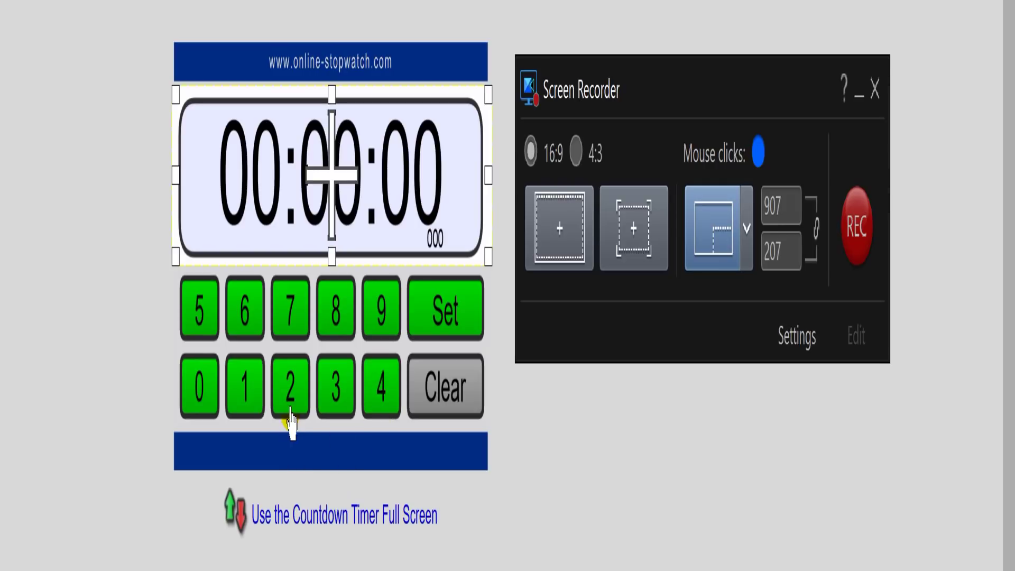
{"action": "left_click", "coordinate": [289, 388]}
Set the countdown to 00:02:00 and start recording the timer region.
{"action": "left_click", "coordinate": [199, 387]}
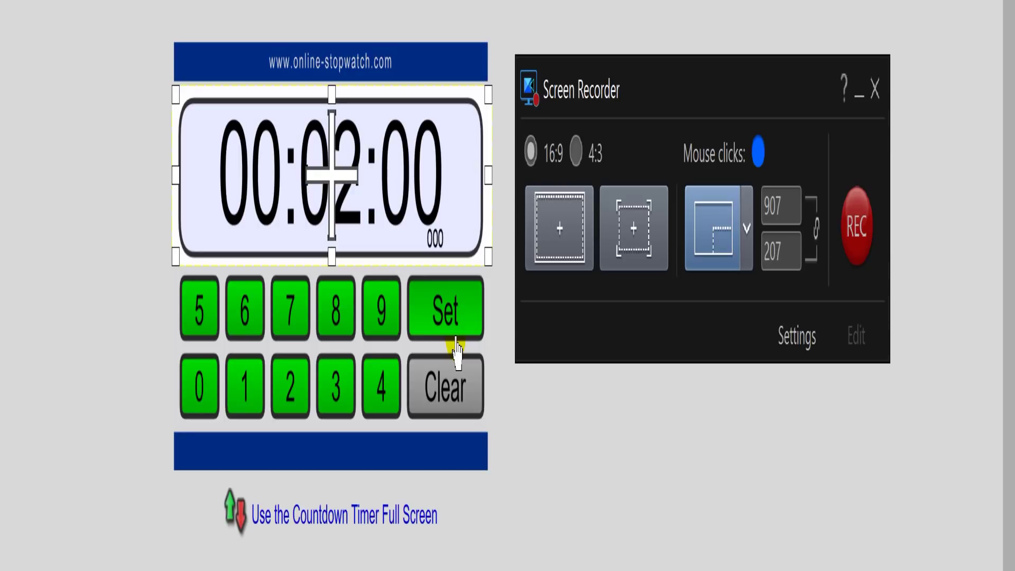
{"action": "left_click", "coordinate": [857, 225]}
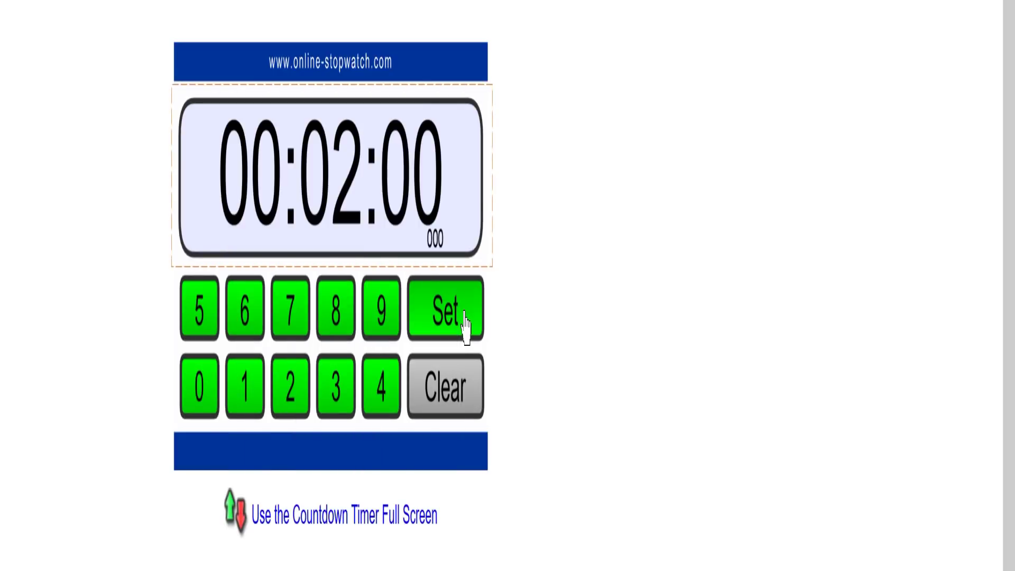
{"action": "left_click", "coordinate": [464, 317]}
Run the two-minute countdown and pause it at 00:01:29.
{"action": "left_click", "coordinate": [230, 341]}
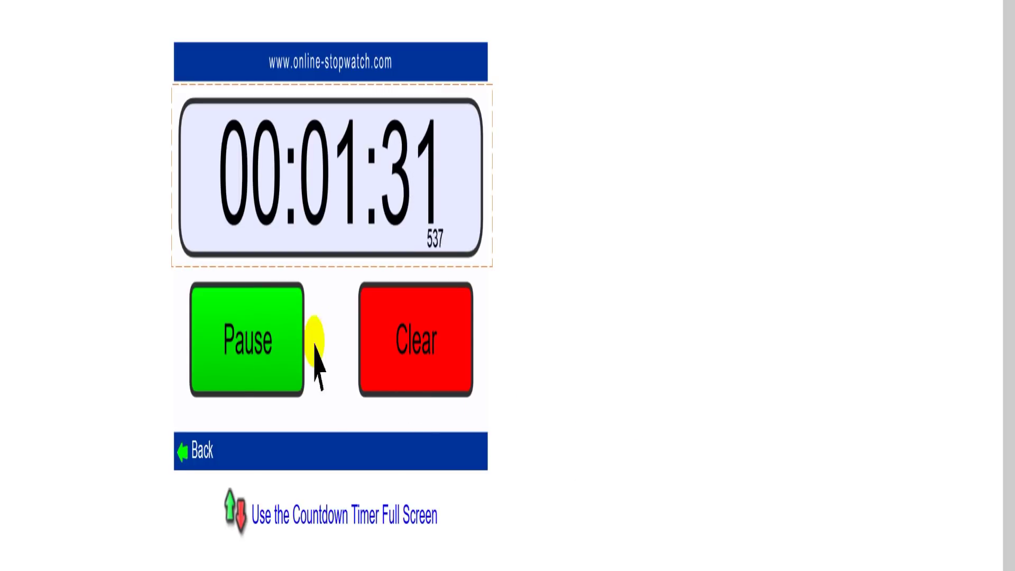
{"action": "left_click", "coordinate": [253, 362]}
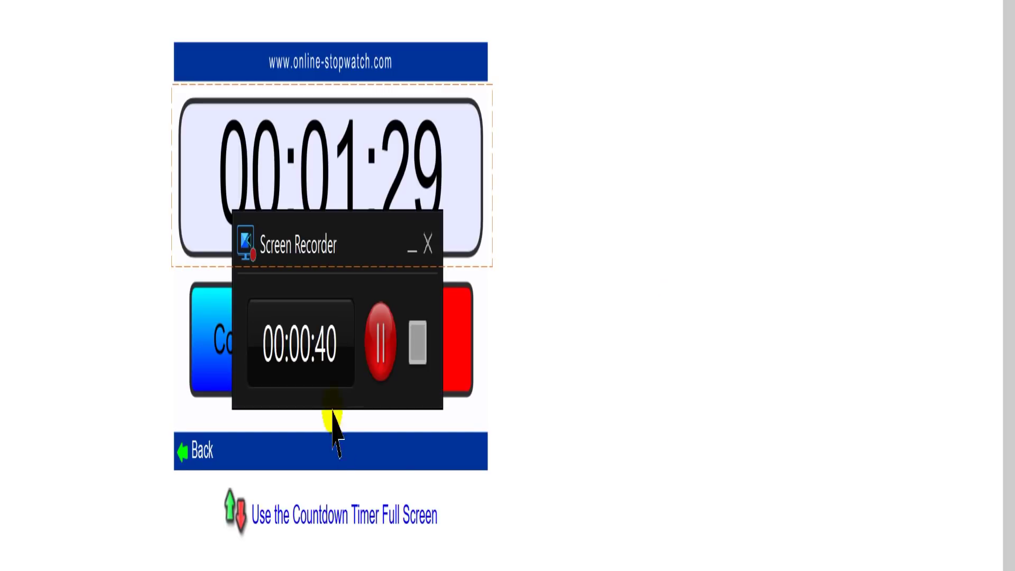
Pause and stop the screen recording so the timer clip lands in the media library.
{"action": "left_click", "coordinate": [382, 349]}
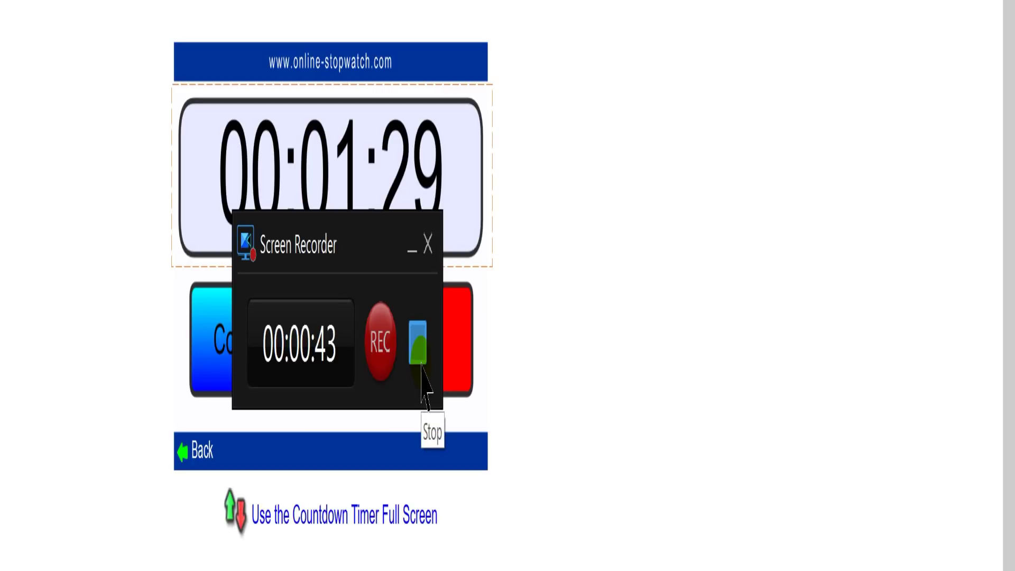
{"action": "left_click", "coordinate": [419, 349]}
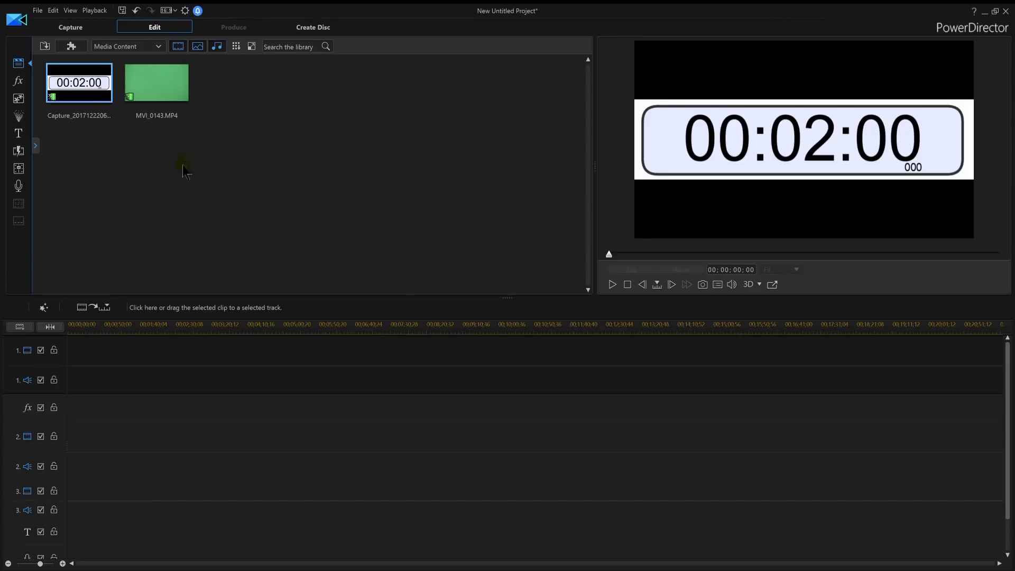
Put MVI_0143.MP4 on track 1 and split it at about 1:14.
{"action": "left_click_drag", "start_coordinate": [156, 83], "coordinate": [47, 379]}
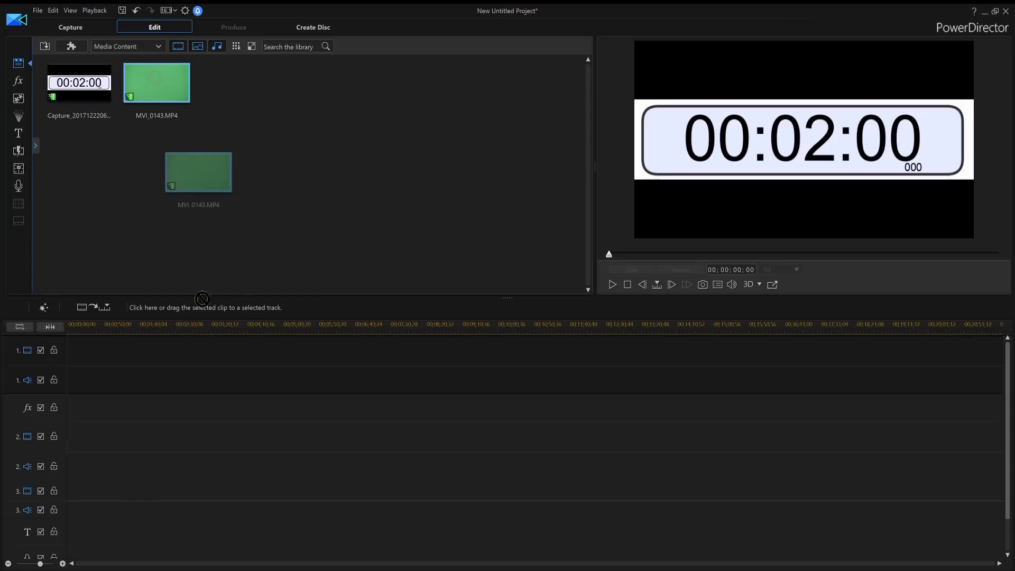
{"action": "left_click_drag", "start_coordinate": [48, 379], "coordinate": [50, 379]}
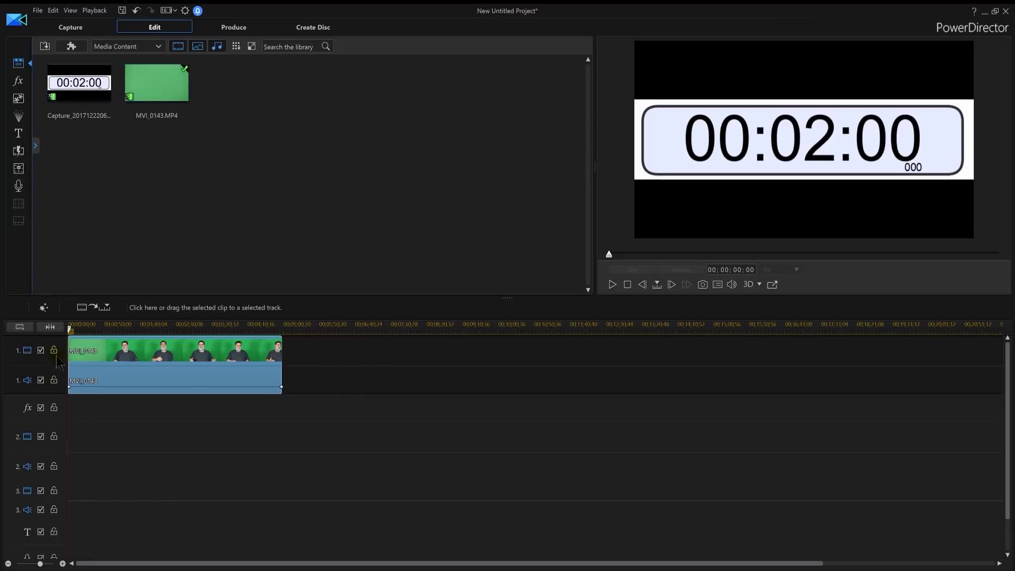
{"action": "left_click", "coordinate": [123, 328]}
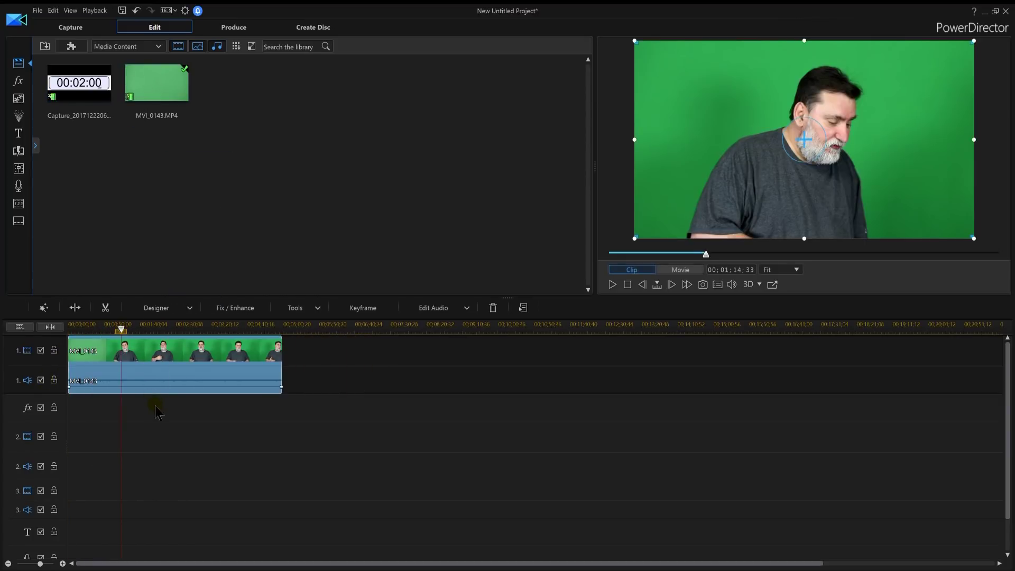
{"action": "key", "text": "ctrl+t"}
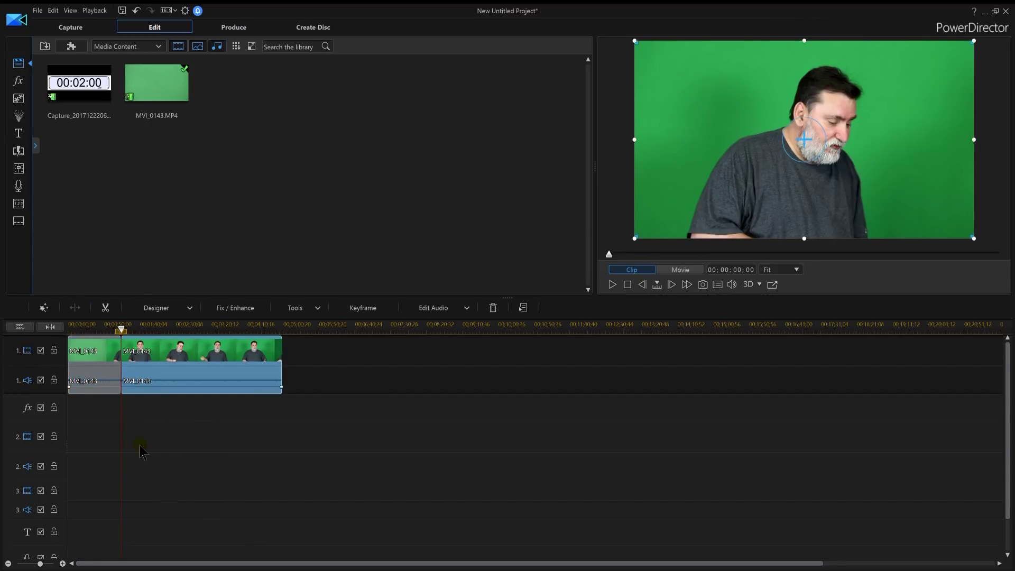
Remove the opening part, leaving a gap, and move the remaining footage to the timeline start.
{"action": "left_click", "coordinate": [95, 380]}
{"action": "right_click", "coordinate": [120, 366]}
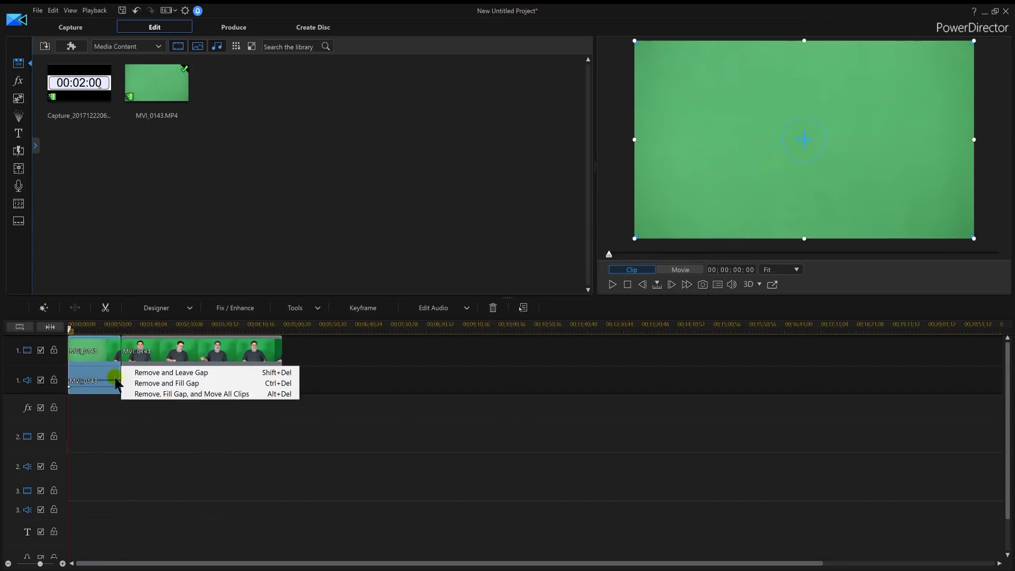
{"action": "left_click", "coordinate": [170, 372]}
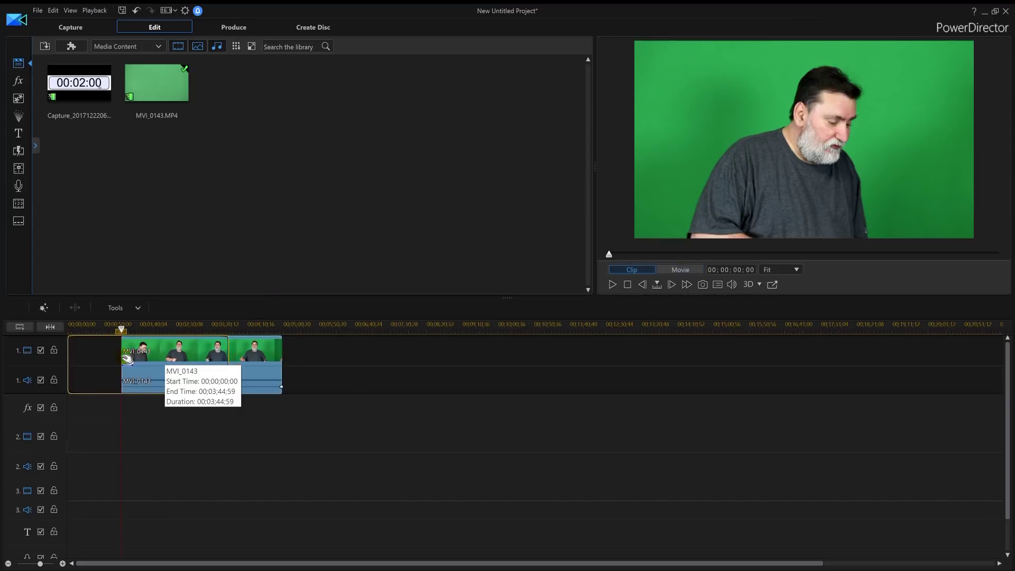
{"action": "left_click_drag", "start_coordinate": [240, 363], "coordinate": [186, 363]}
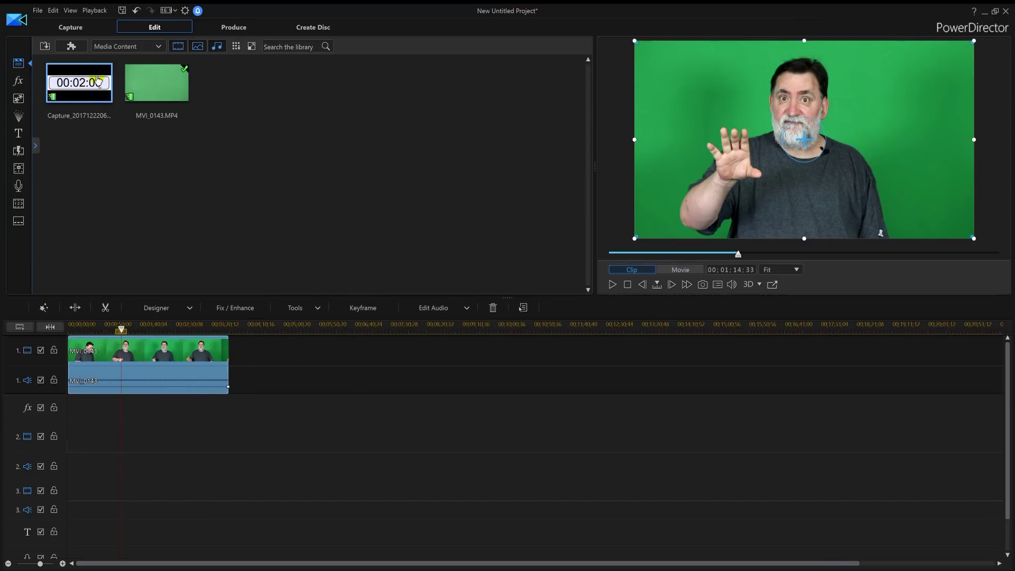
Place the timer recording at the start of track 2 and shrink it into a smaller overlay.
{"action": "left_click_drag", "start_coordinate": [97, 80], "coordinate": [69, 429]}
{"action": "left_click_drag", "start_coordinate": [69, 429], "coordinate": [68, 435]}
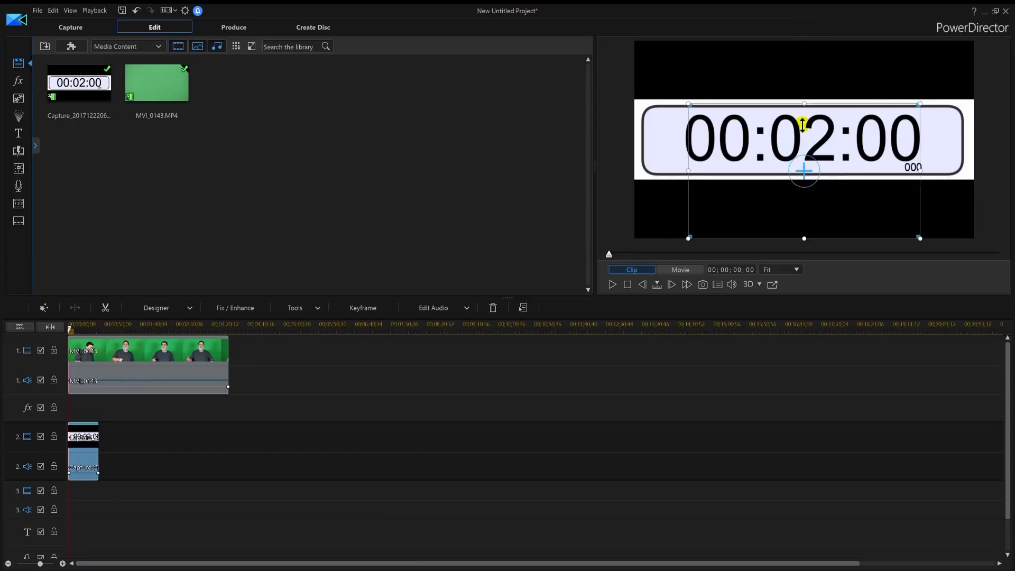
{"action": "left_click_drag", "start_coordinate": [803, 41], "coordinate": [808, 141]}
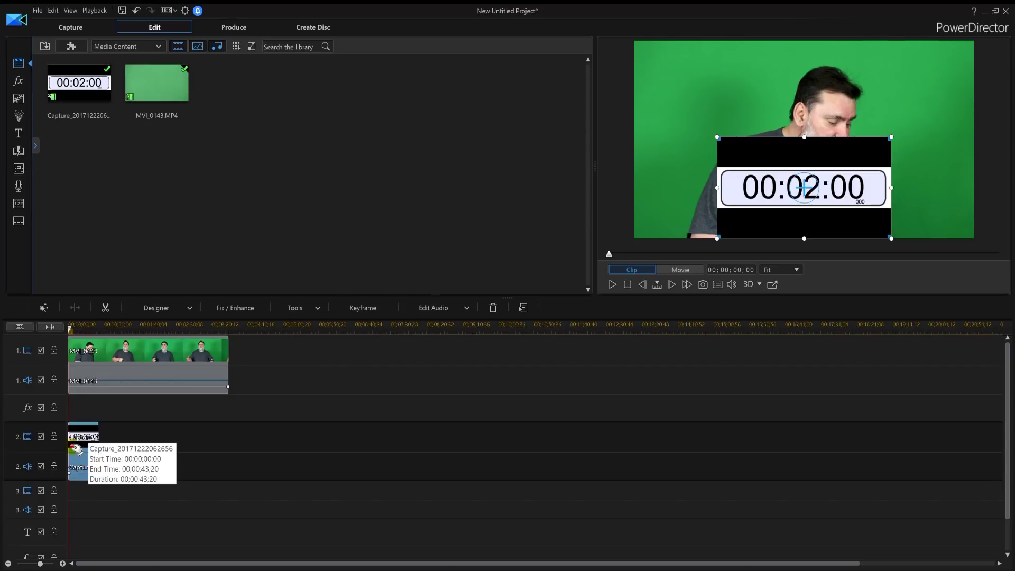
{"action": "double_click", "coordinate": [83, 464]}
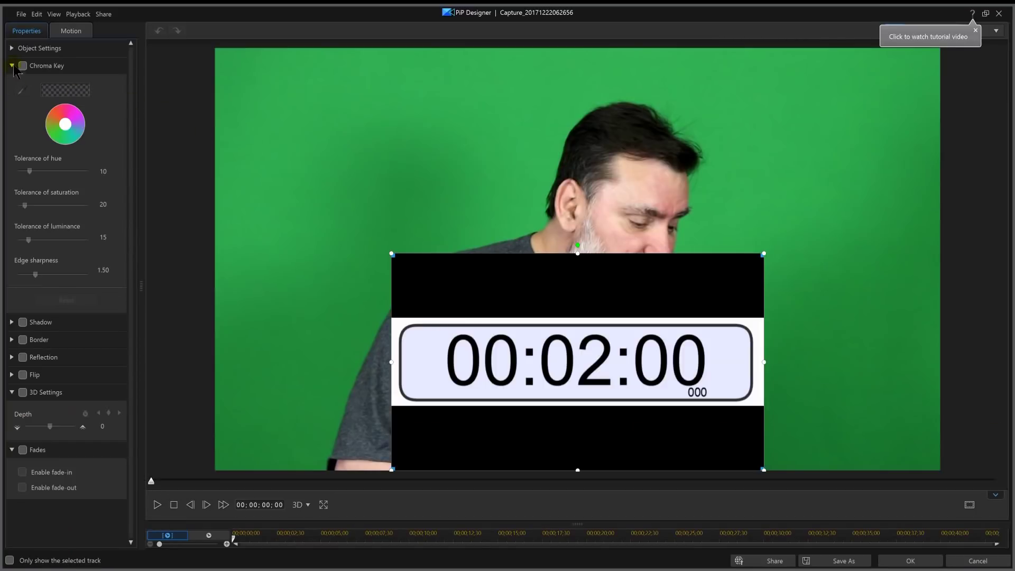
Enable Chroma Key on the timer overlay to remove its black background, and apply.
{"action": "left_click", "coordinate": [22, 66]}
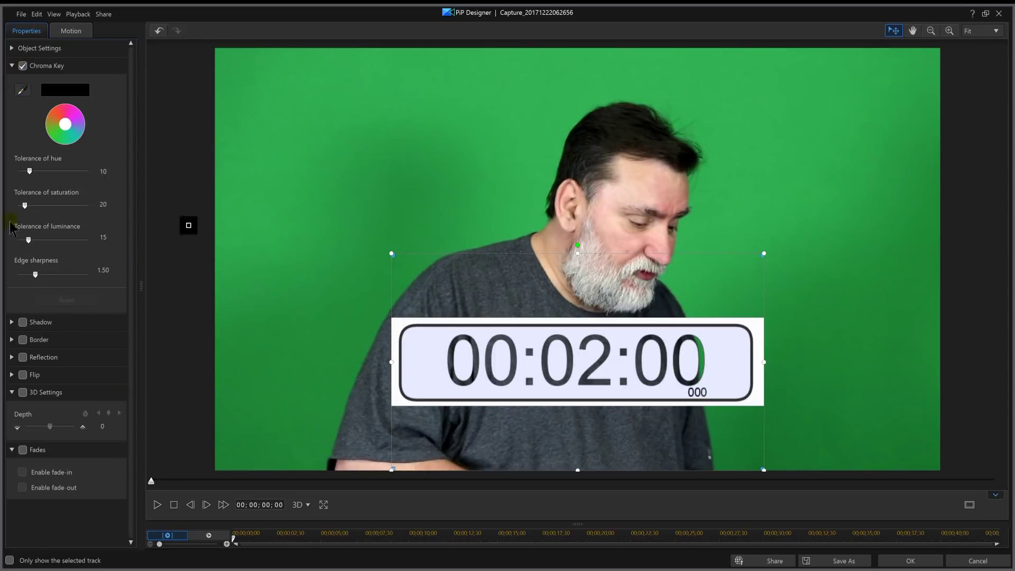
{"action": "left_click", "coordinate": [905, 561]}
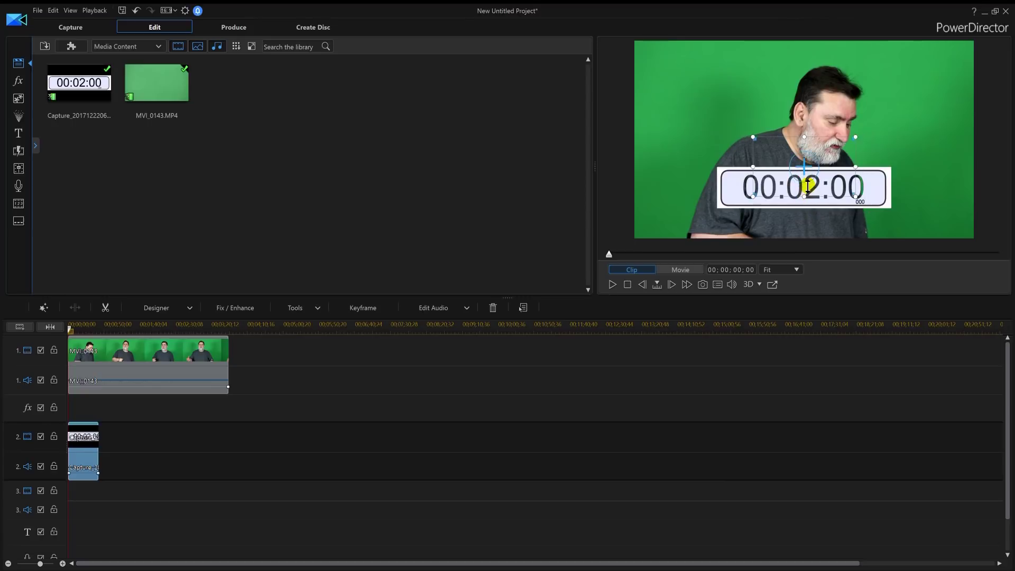
Shrink the timer overlay into the lower-right corner and play back the composite.
{"action": "mouse_move", "coordinate": [805, 228]}
{"action": "left_mouse_down"}
{"action": "mouse_move", "coordinate": [803, 161]}
{"action": "mouse_move", "coordinate": [918, 207]}
{"action": "left_mouse_up"}
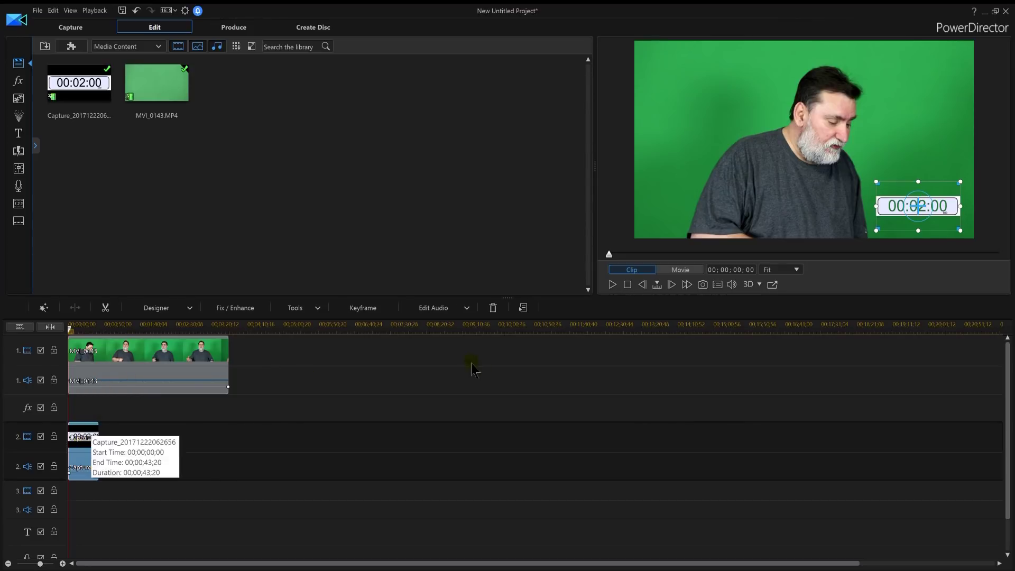
{"action": "left_click", "coordinate": [613, 389]}
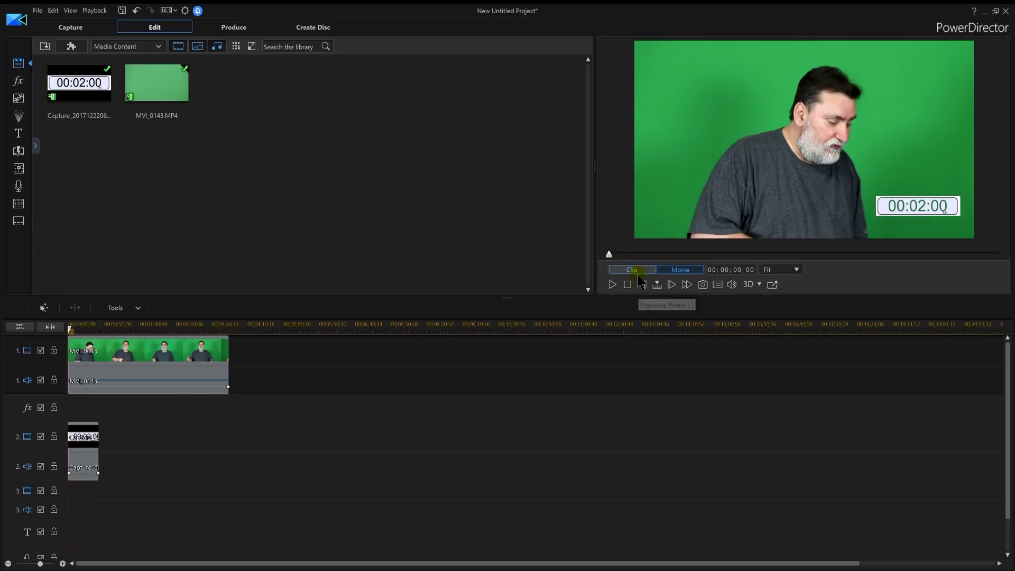
{"action": "left_click", "coordinate": [611, 285]}
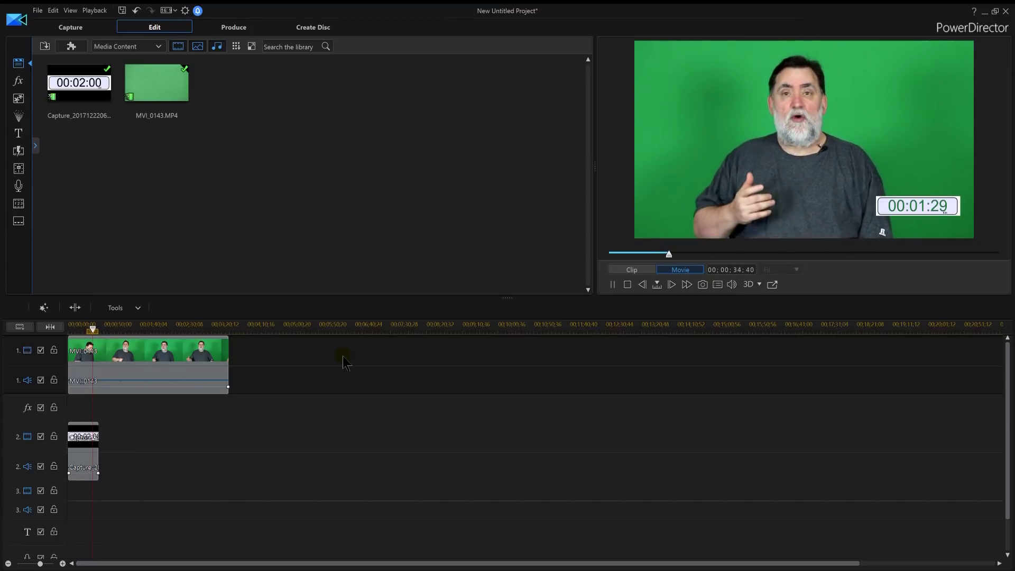
{"action": "left_click", "coordinate": [185, 385]}
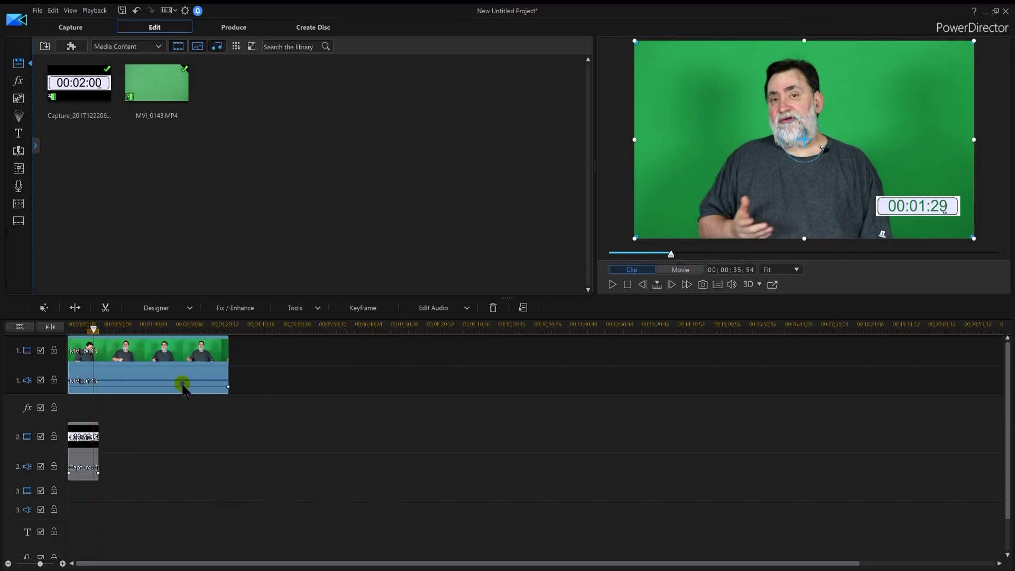
Unlink MVI_0143's video and audio, delete the audio, and return playback to the start.
{"action": "right_click", "coordinate": [185, 386]}
{"action": "left_click", "coordinate": [270, 211]}
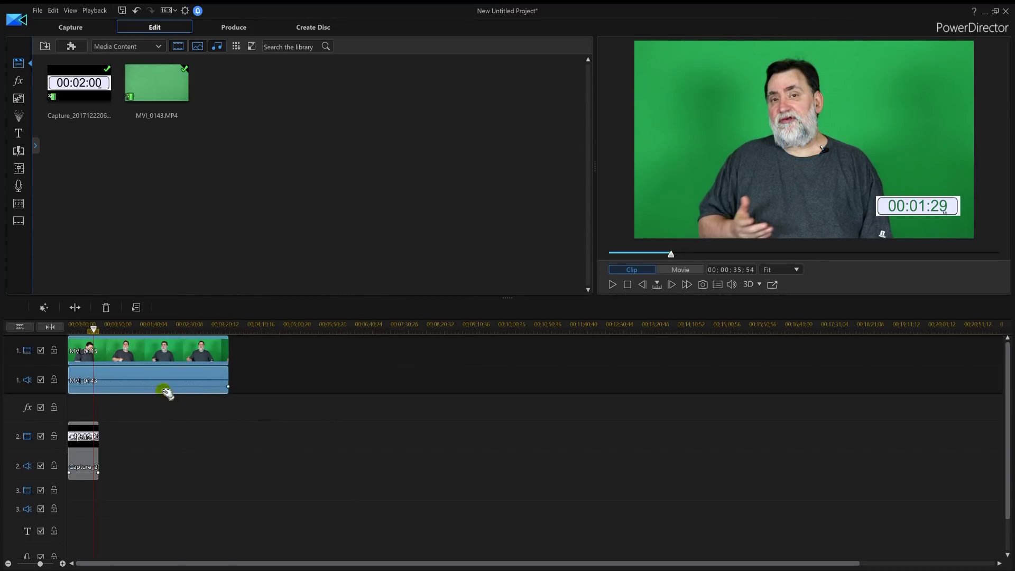
{"action": "key", "text": "Delete"}
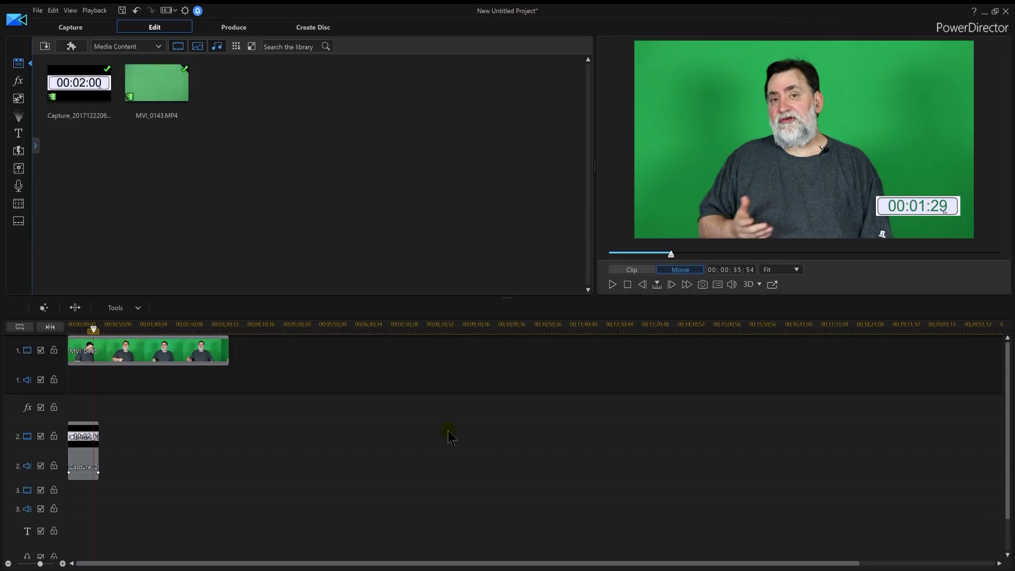
{"action": "left_click", "coordinate": [626, 285]}
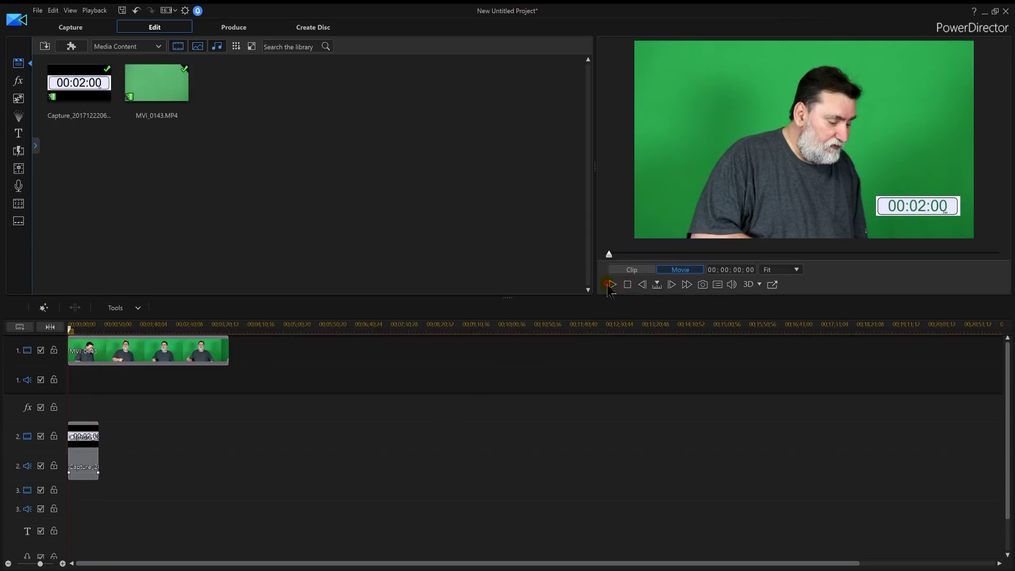
{"action": "left_click", "coordinate": [614, 285]}
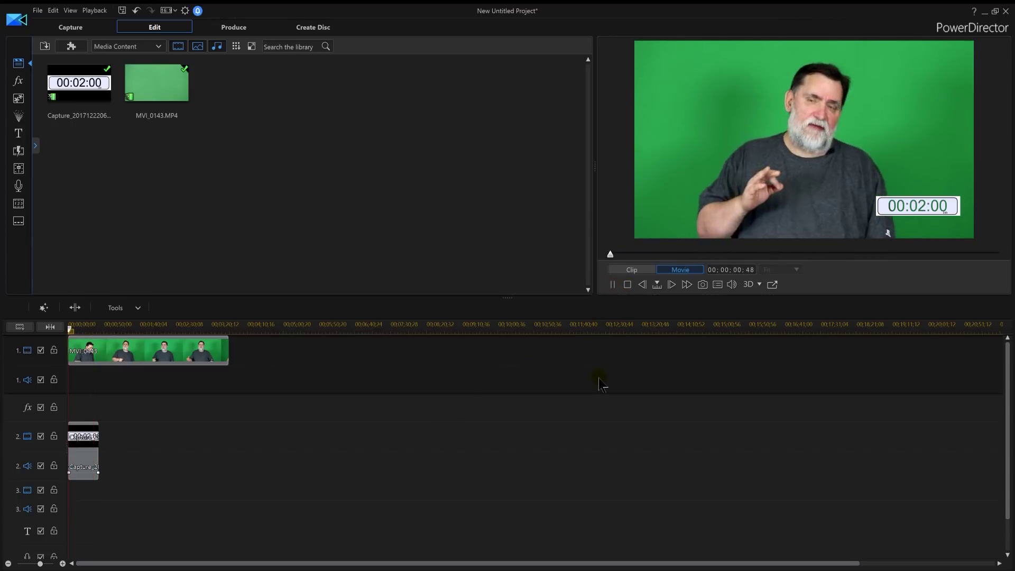